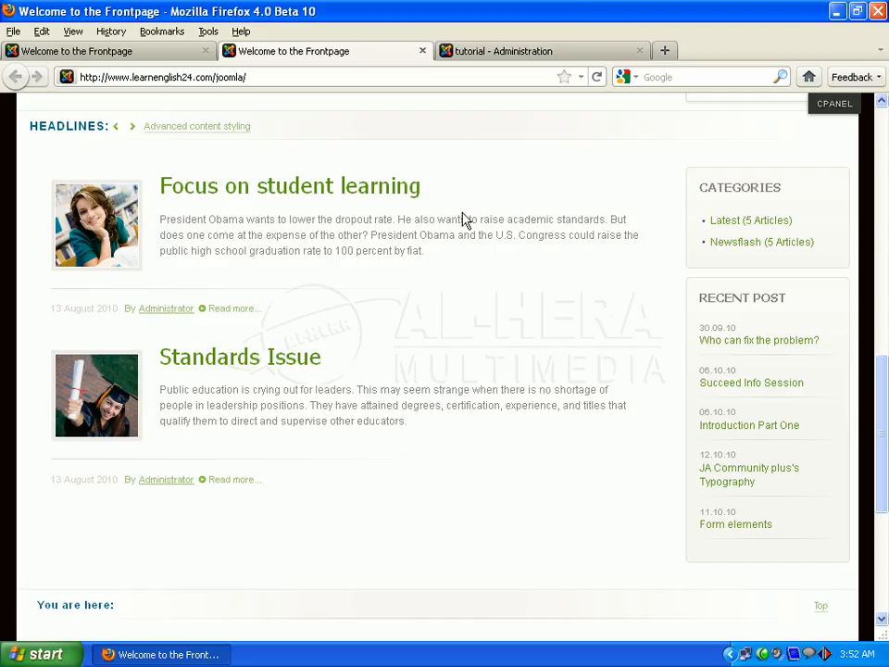
- Switch from the site front pages to the Joomla administration and start a new section in the Section Manager
left_click_drag(880, 417, 887, 379)
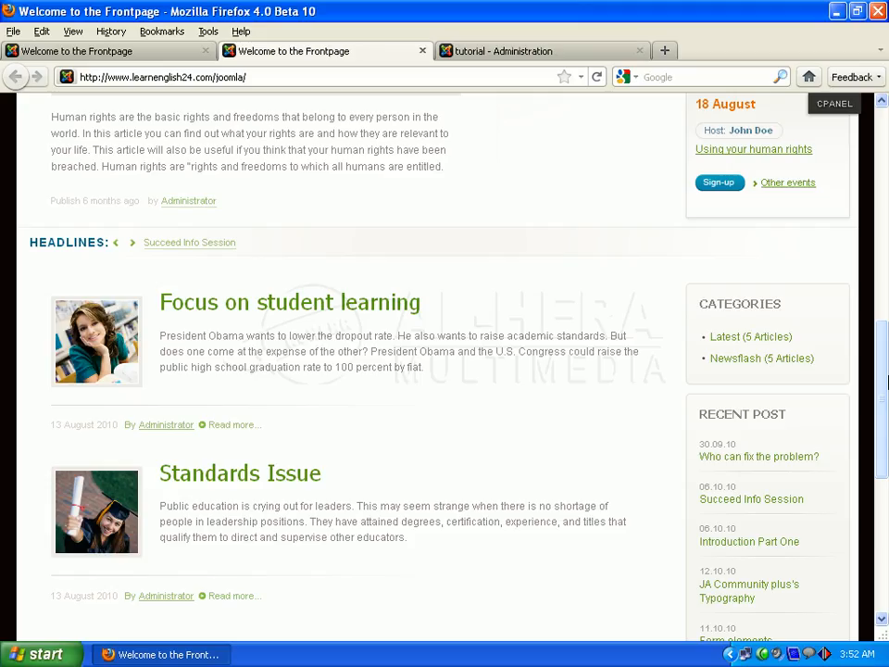
left_click(86, 53)
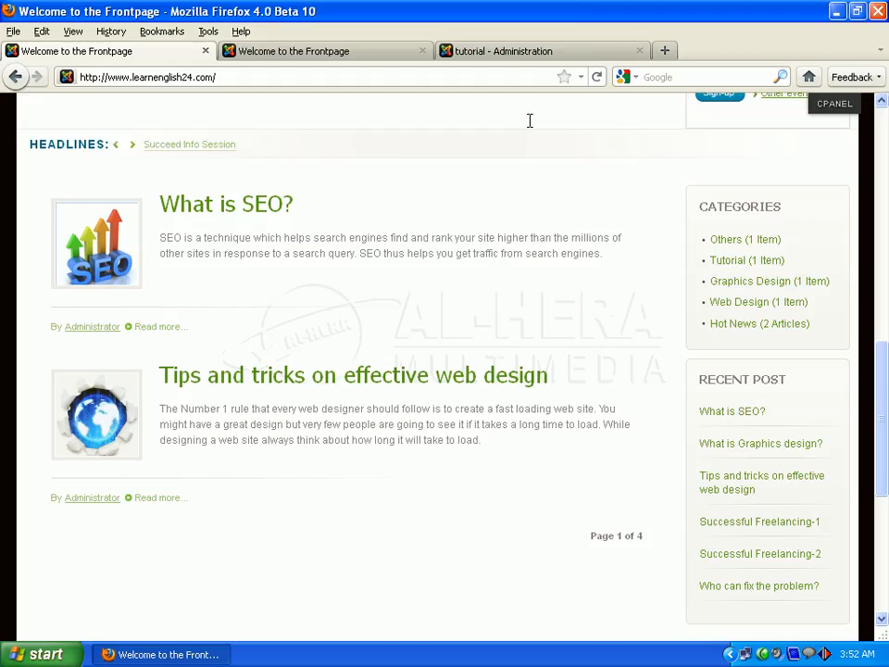
left_click(520, 56)
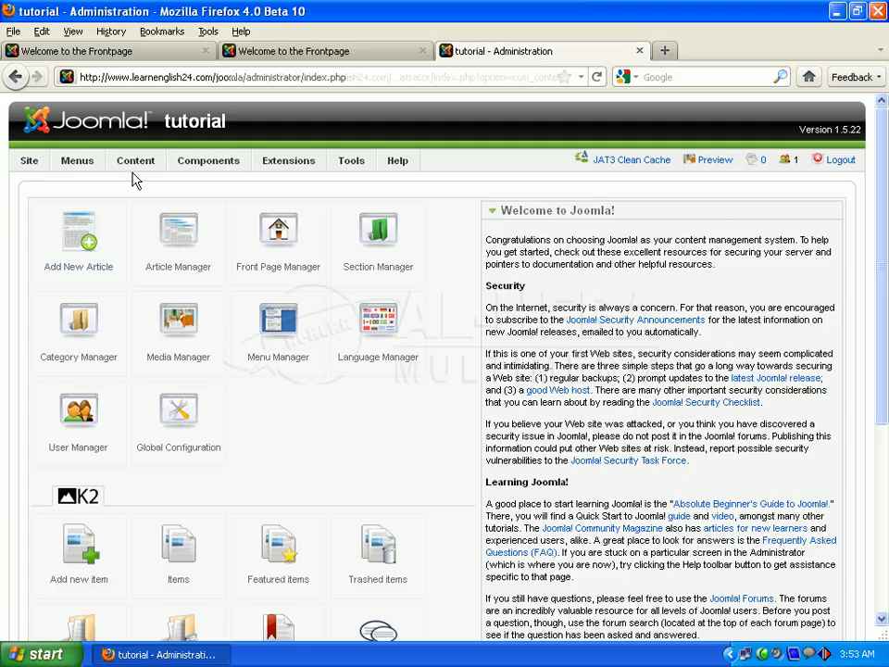
mouse_move(135, 169)
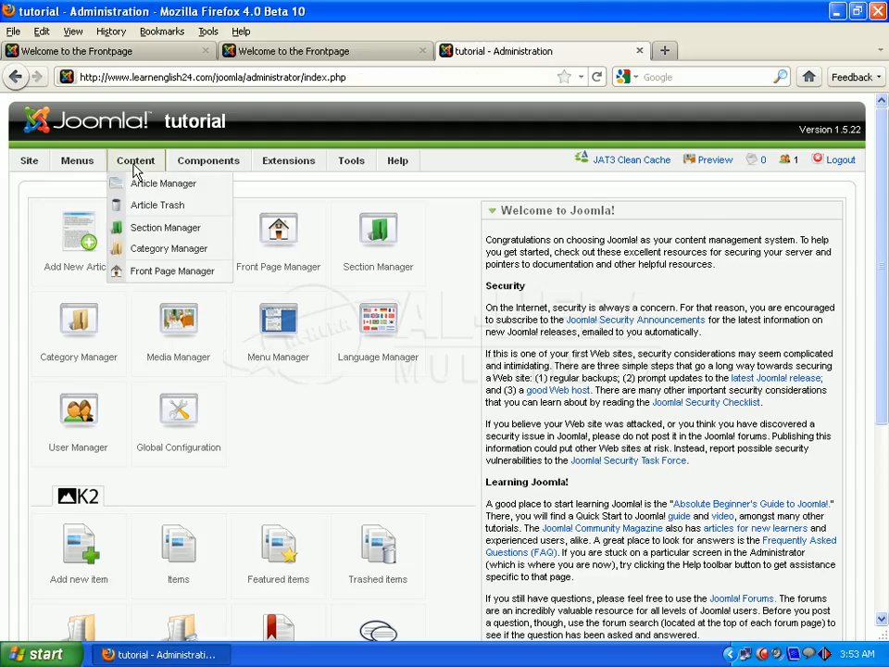
left_click(161, 234)
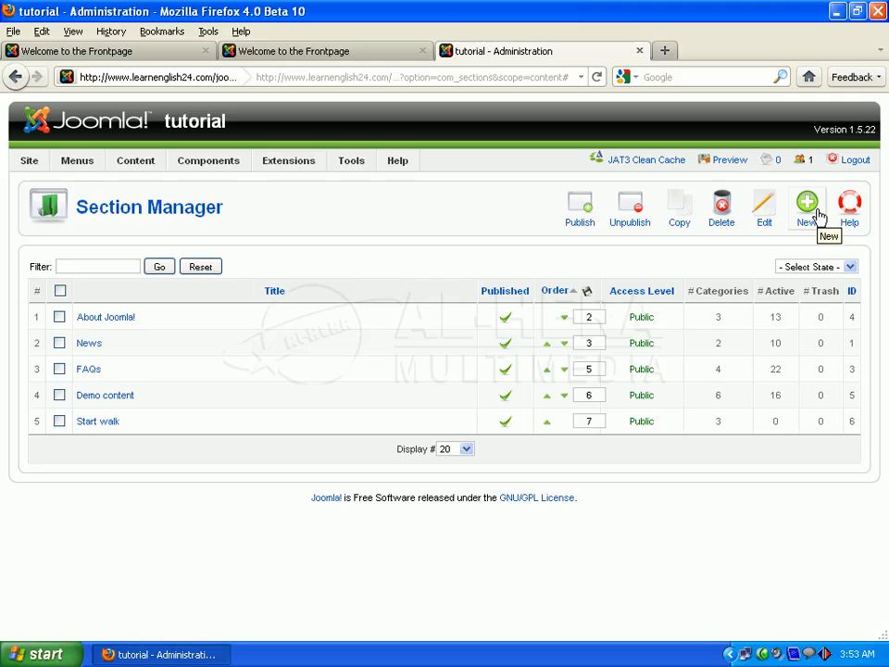
left_click(818, 214)
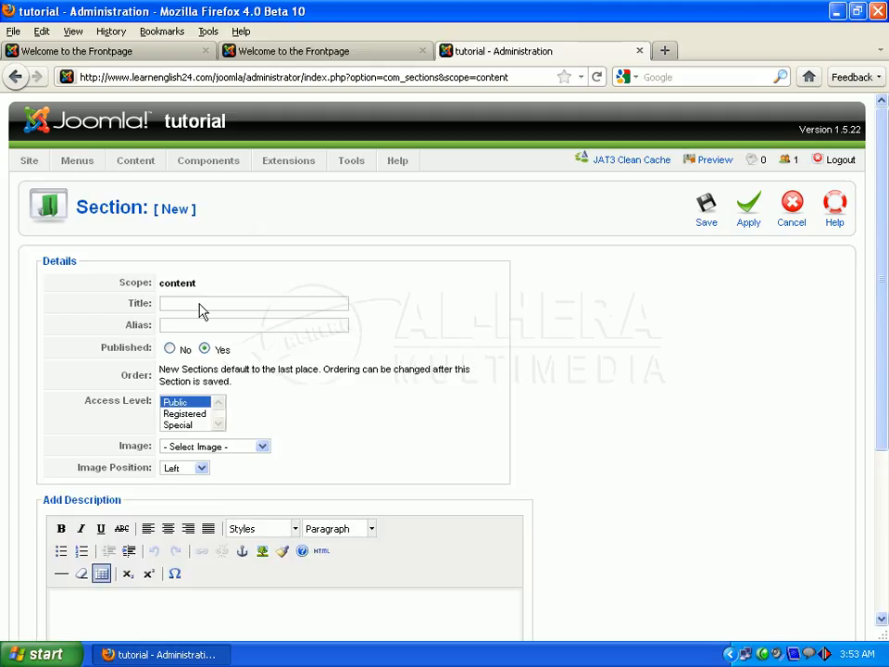
- Give the new section the title AL-HERA MULTIMEDIA and the alias al-hera-multimedia
left_click_drag(886, 296, 887, 198)
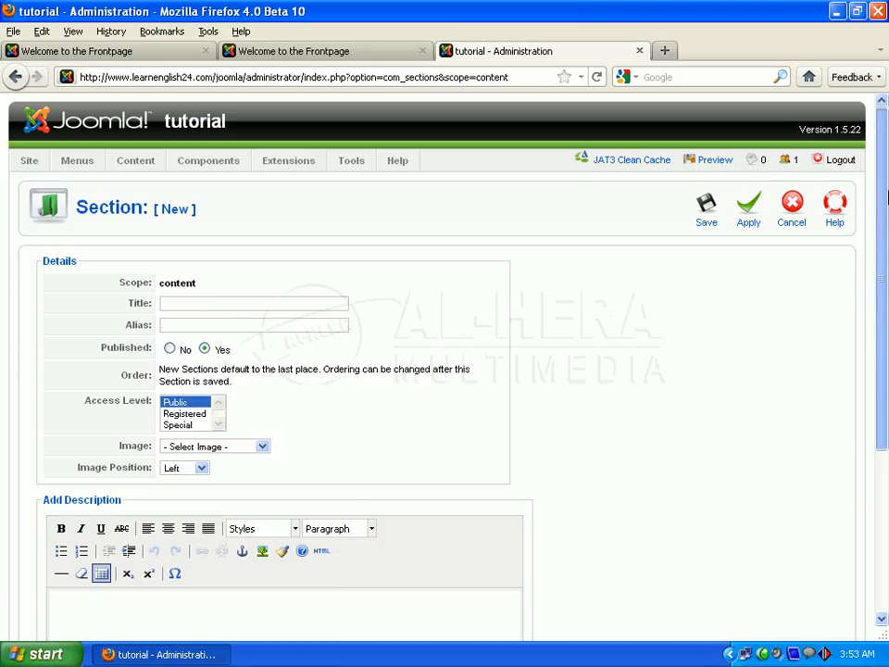
left_click(211, 302)
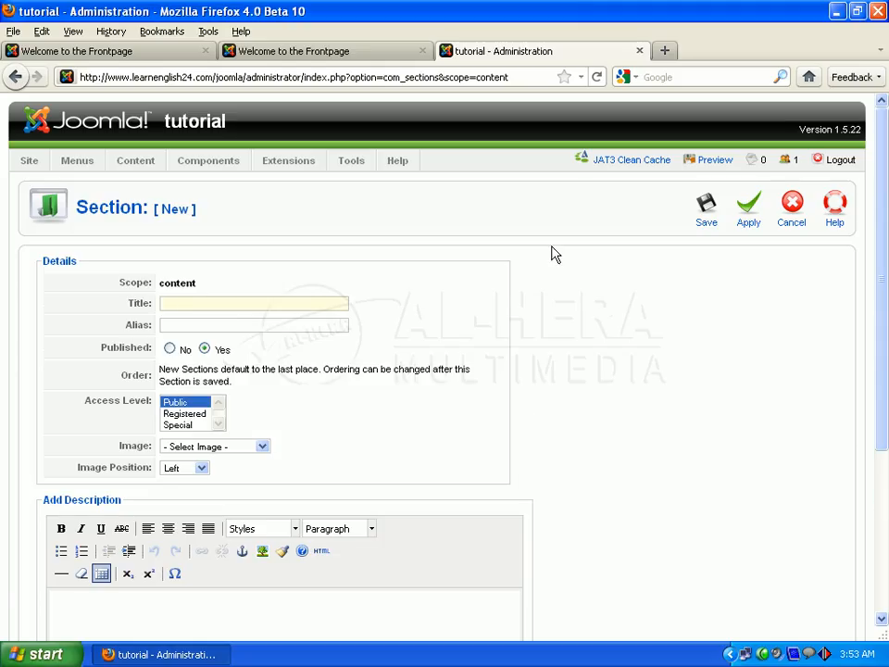
type("a")
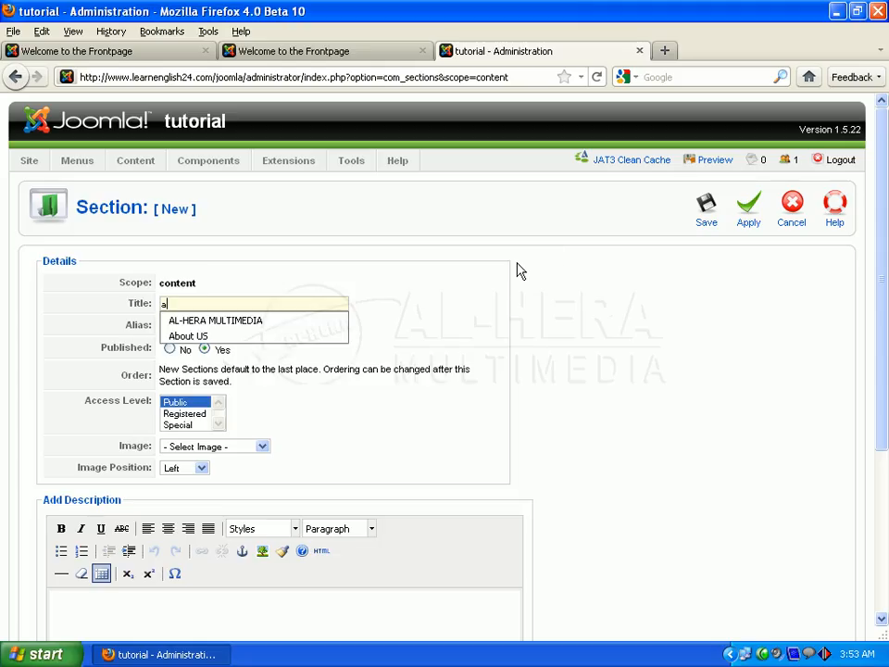
left_click(184, 320)
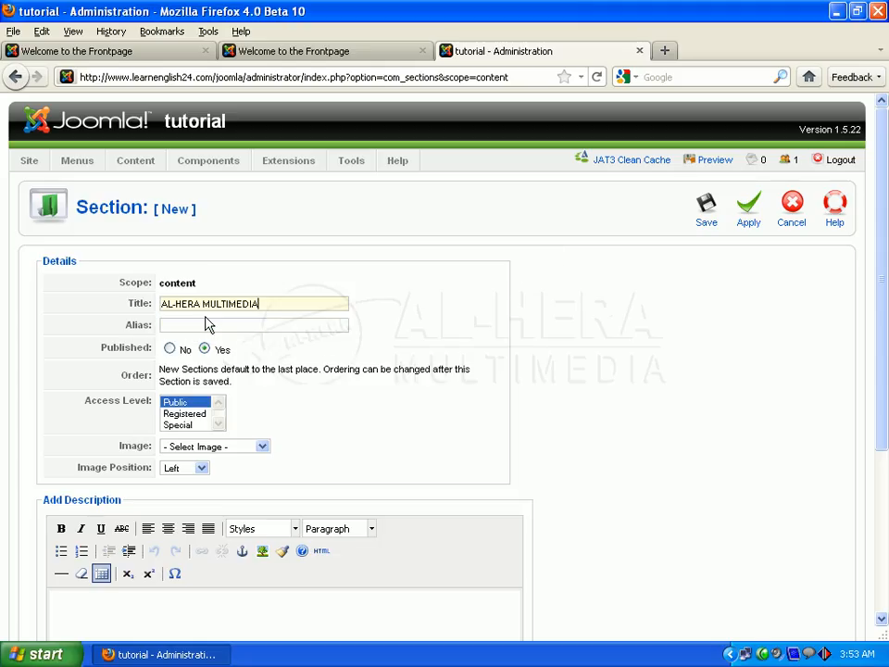
left_click(209, 324)
type("a")
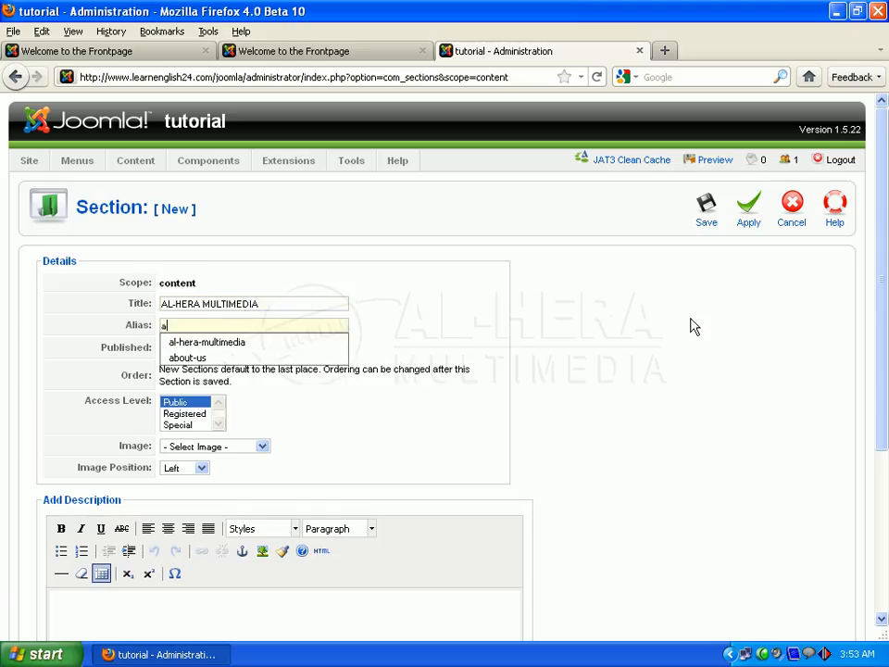
left_click(256, 342)
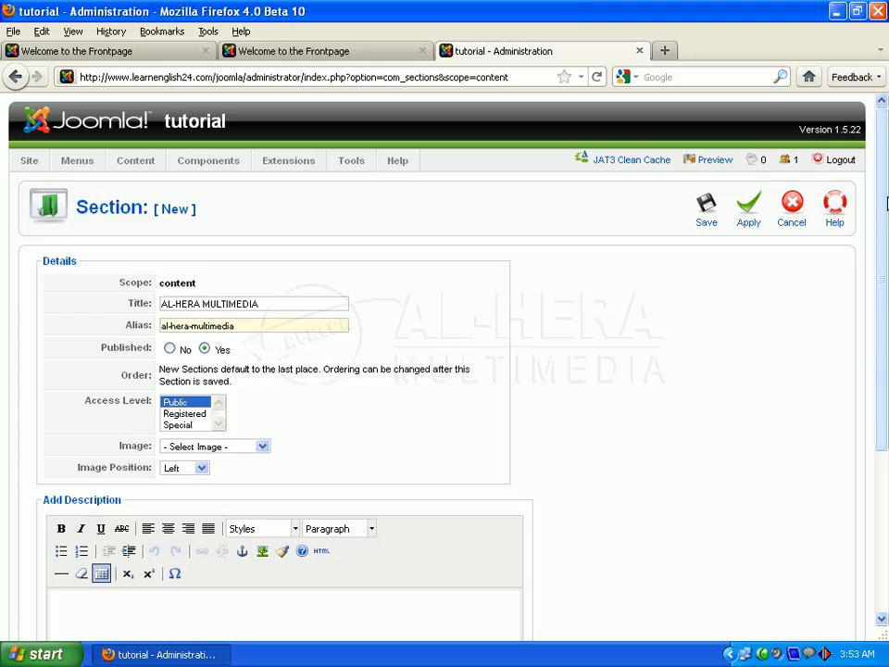
- Enter "This is a tutorial blog." as the section's description and save the section
scroll(884, 293, "down", 3)
left_click(183, 469)
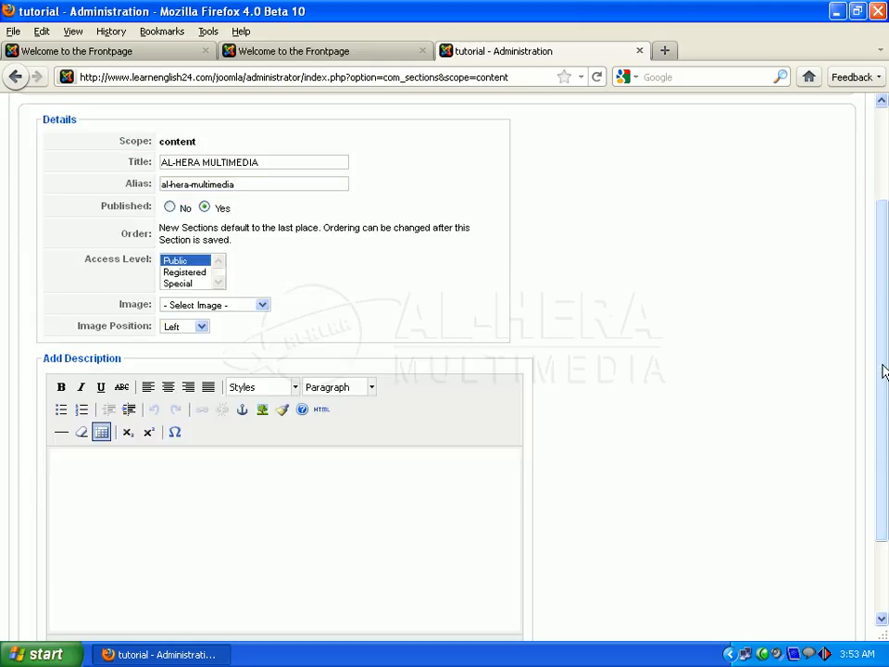
scroll(886, 341, "up", 2)
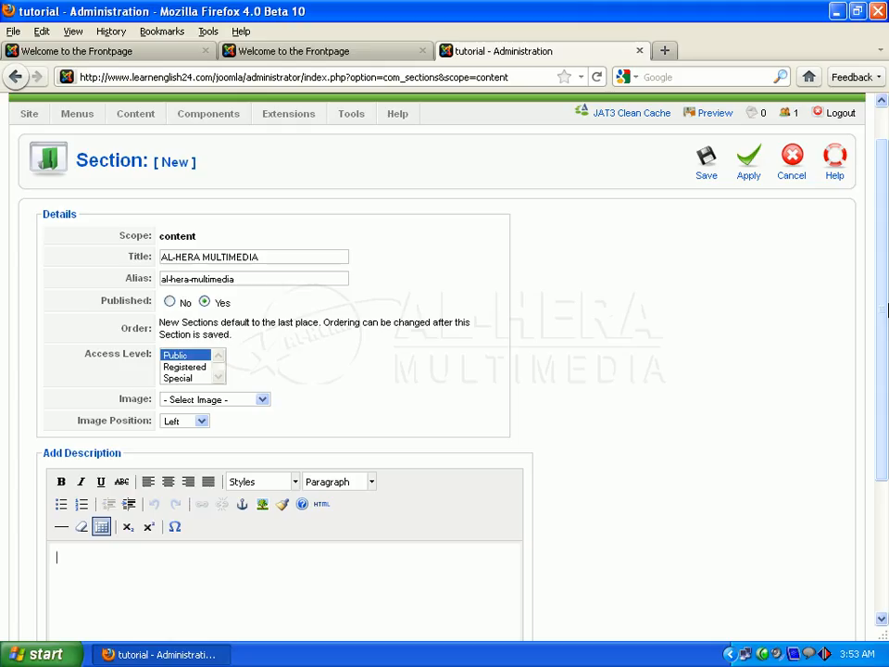
type("This is a tutorial blog.")
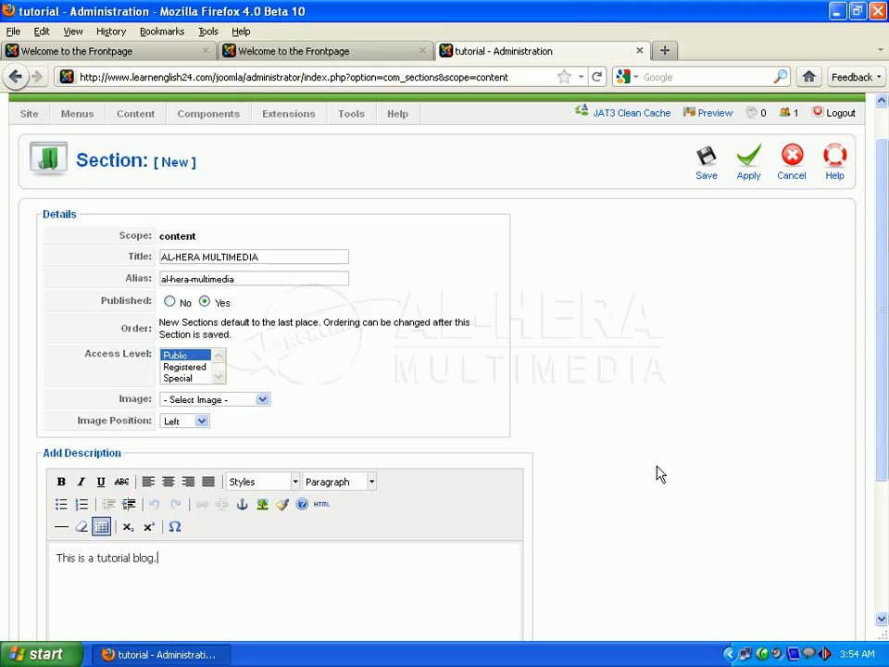
left_click(706, 167)
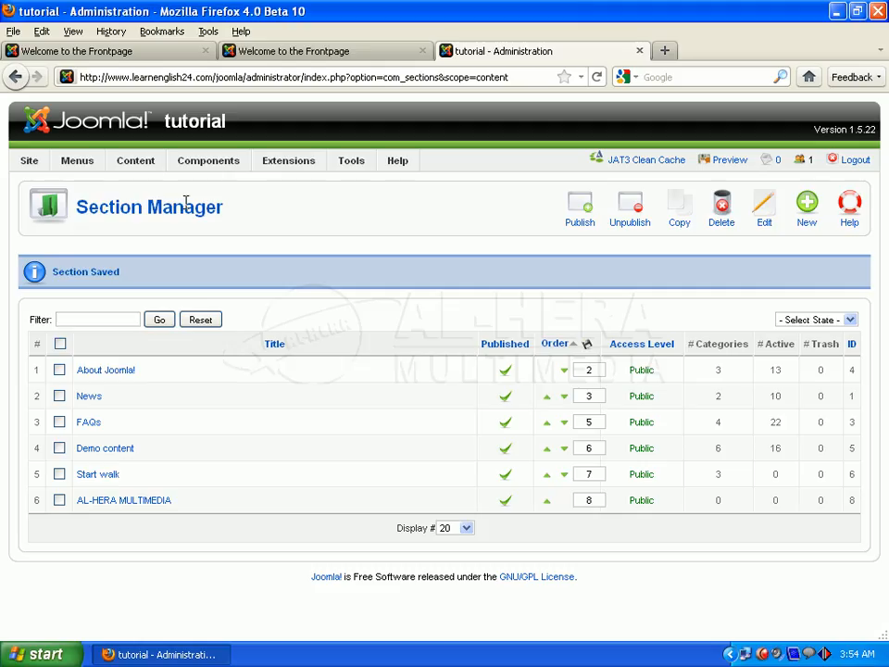
- Open the Category Manager and start a new content category
mouse_move(151, 172)
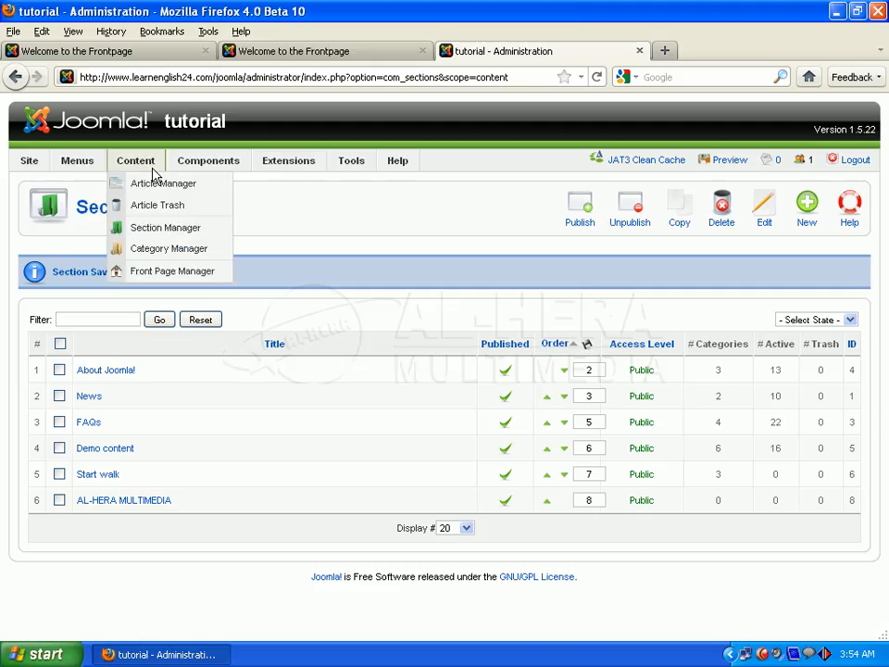
left_click(167, 251)
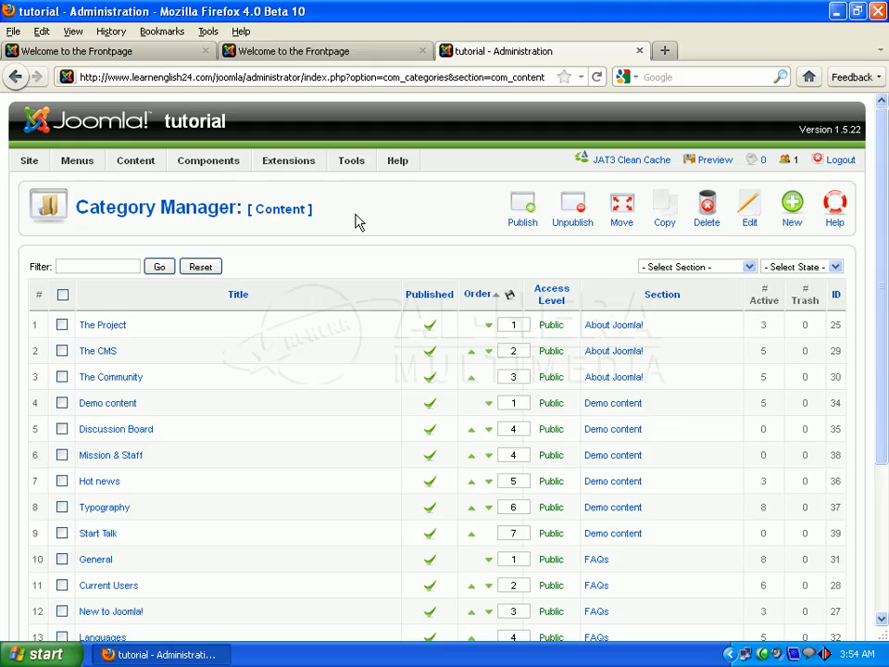
left_click(793, 211)
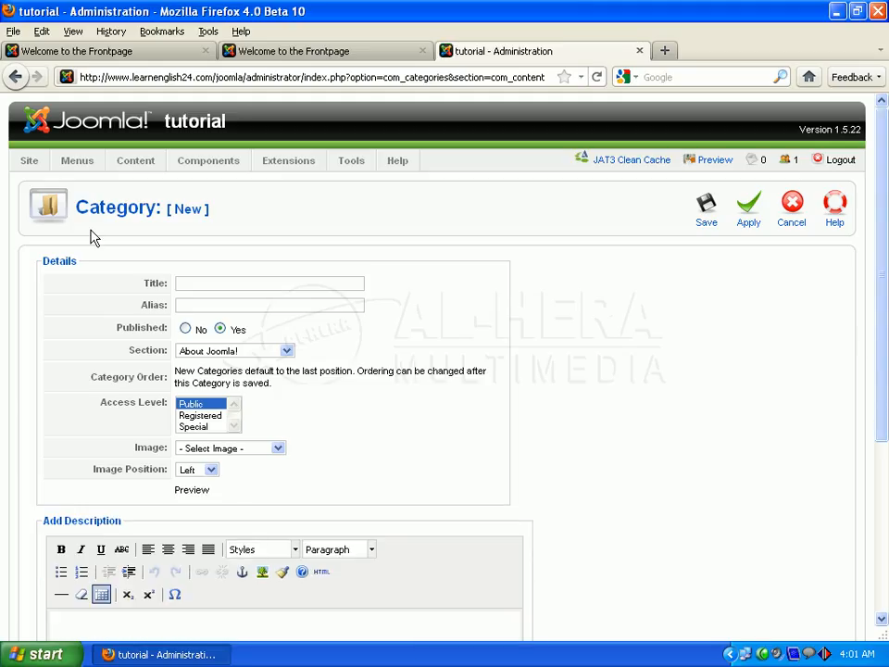
left_click(193, 283)
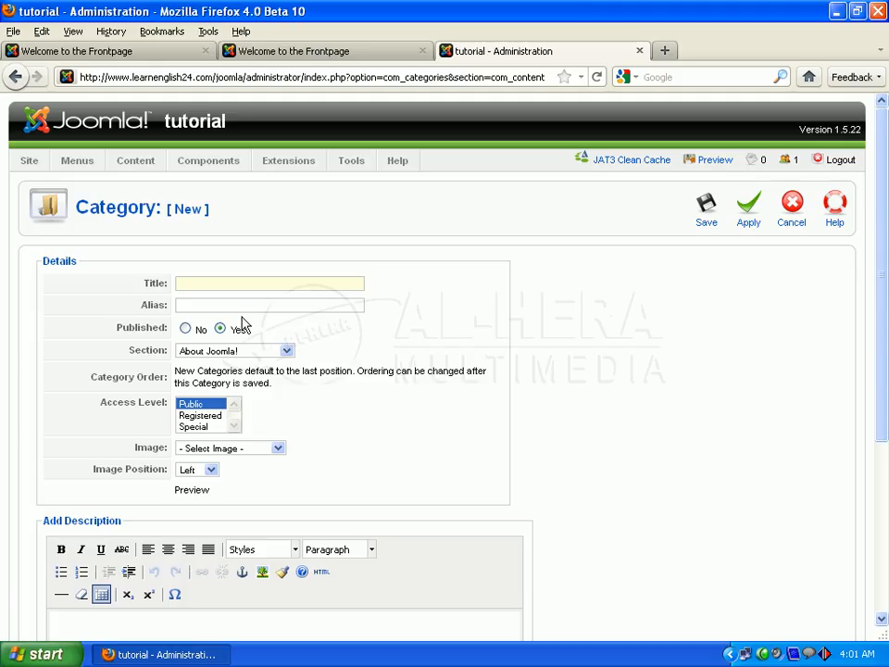
- Check the category list on the learnenglish24.com front page, and give the new category the title Others and the alias others
left_click(139, 53)
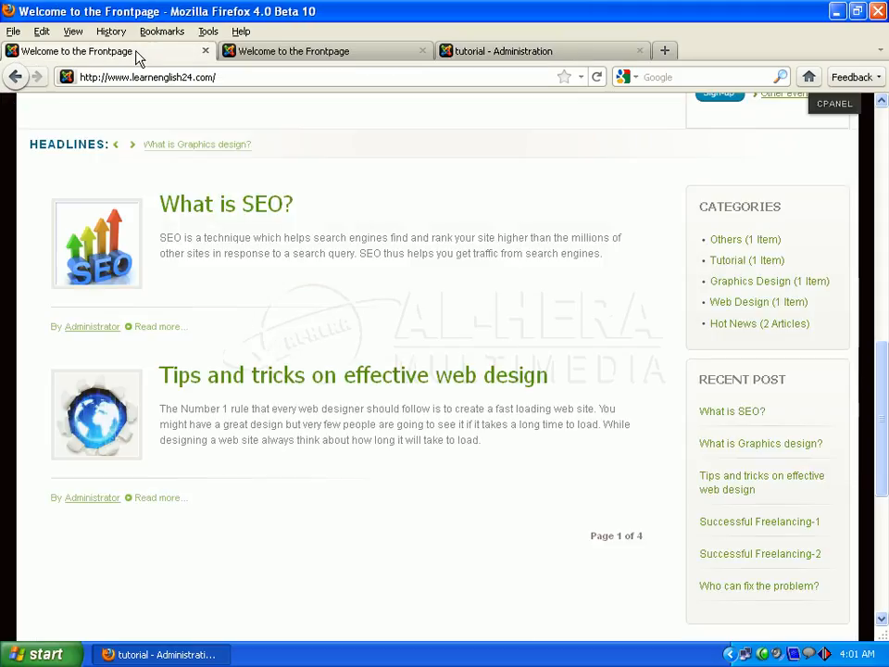
left_click(723, 248)
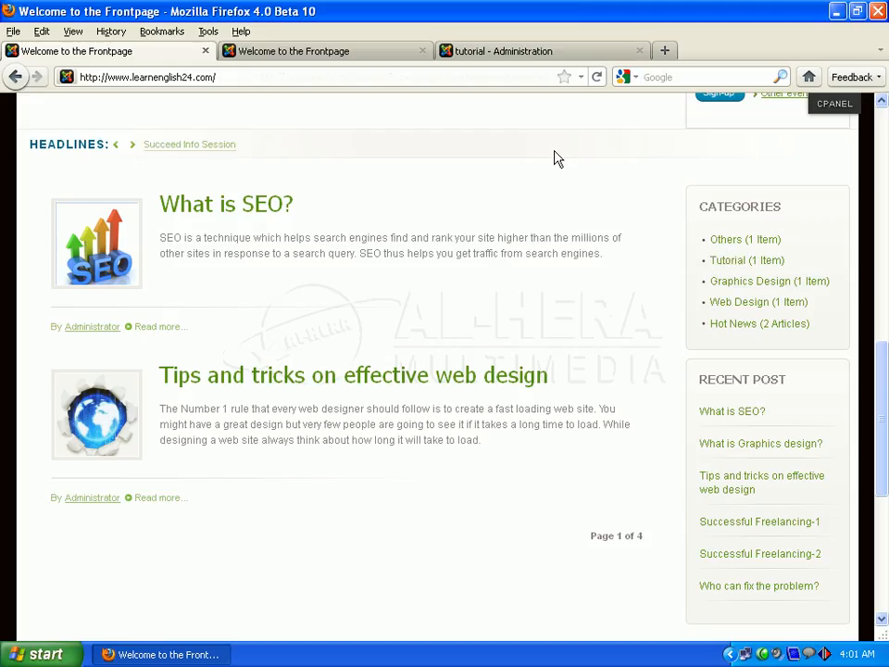
left_click(543, 53)
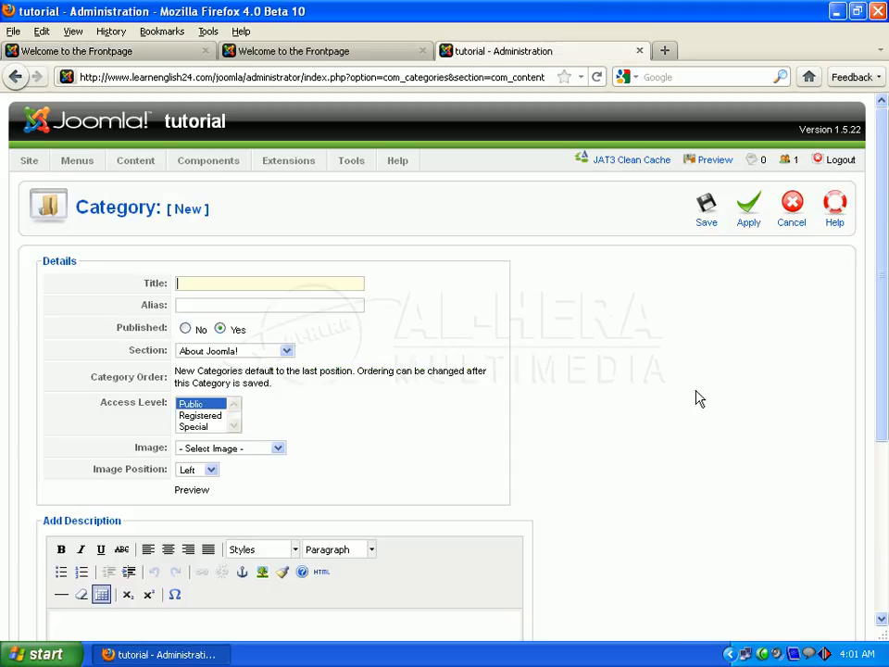
type("o")
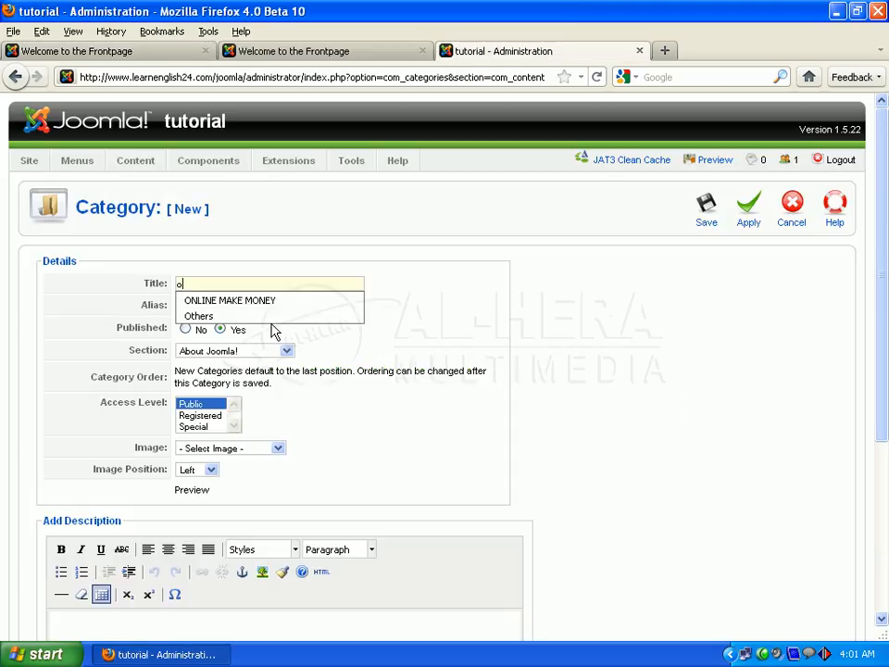
left_click(259, 316)
left_click(268, 306)
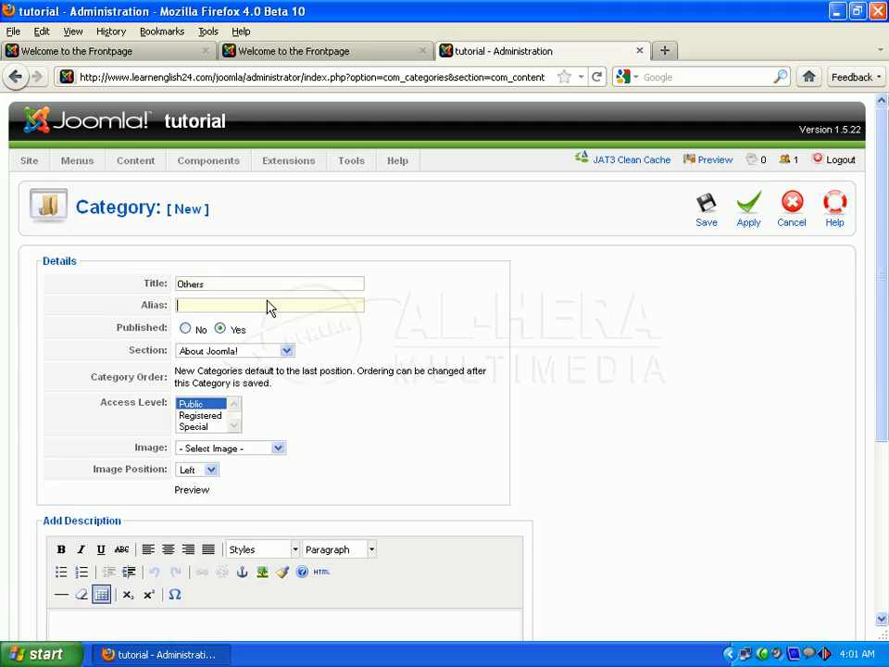
type("o")
left_click(226, 321)
- Assign the Others category to the AL-HERA MULTIMEDIA section
scroll(884, 310, "down", 2)
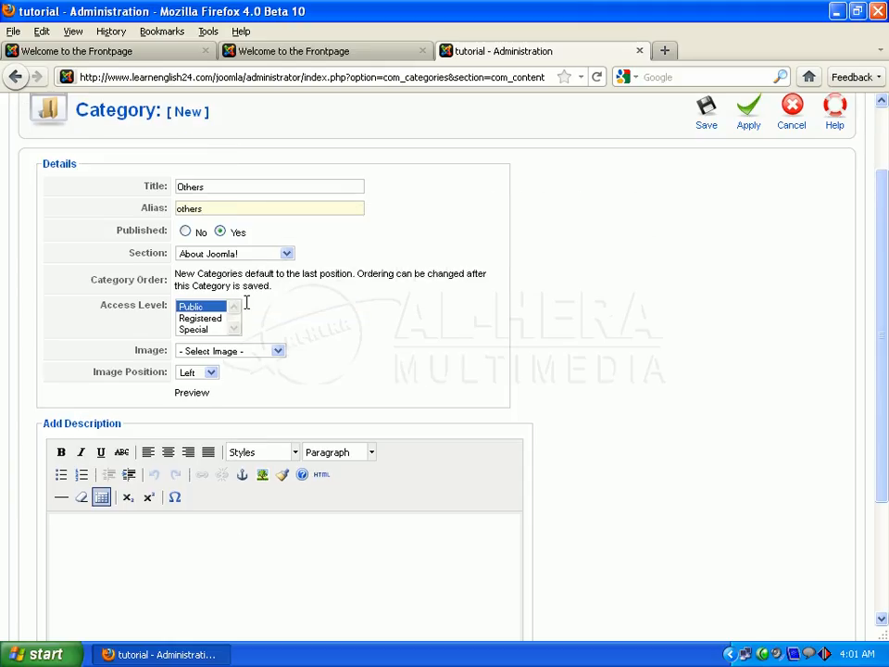
left_click(287, 253)
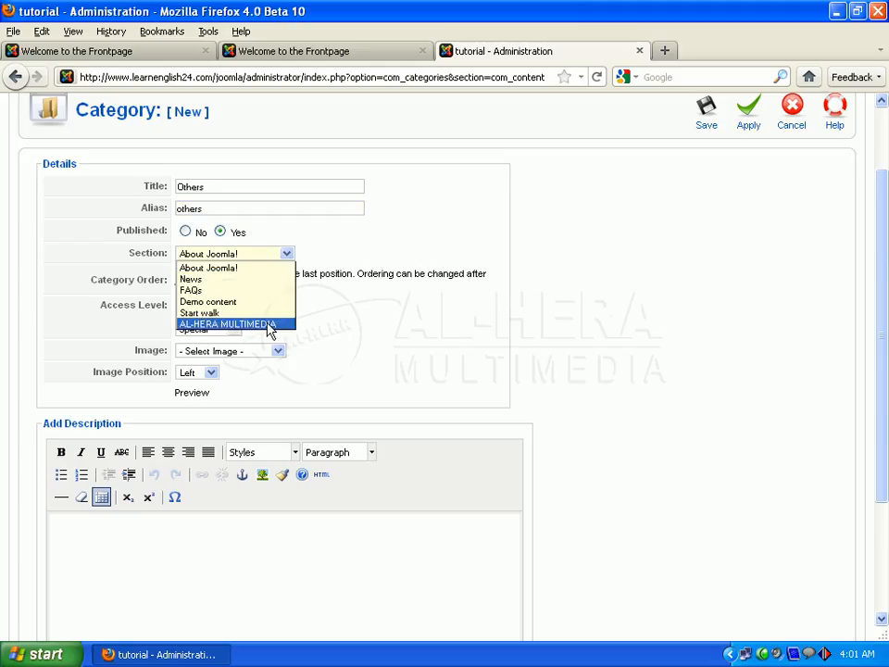
left_click(269, 325)
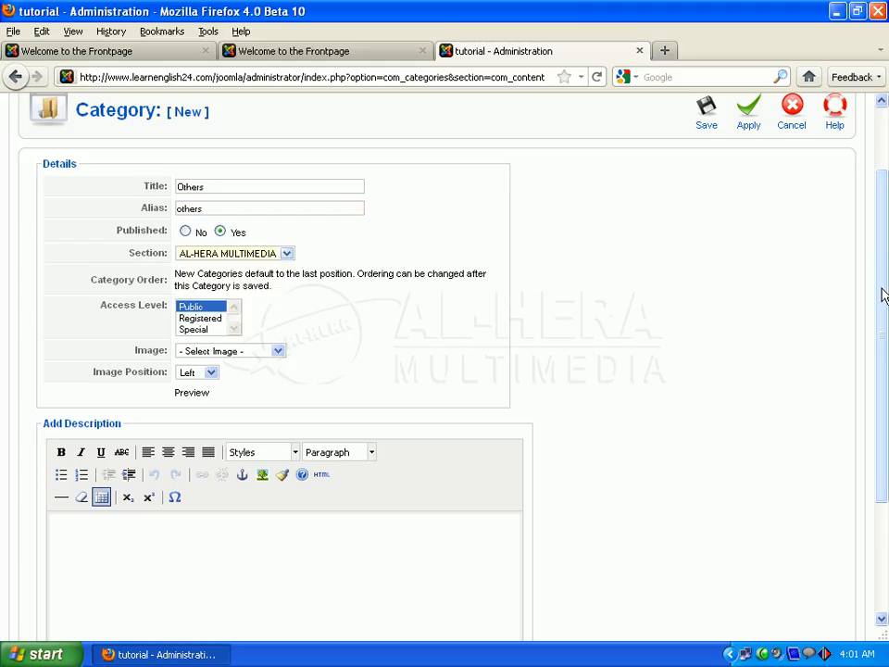
- Enter "others news." as the category's description and save the category
scroll(884, 292, "down", 1)
left_click(109, 454)
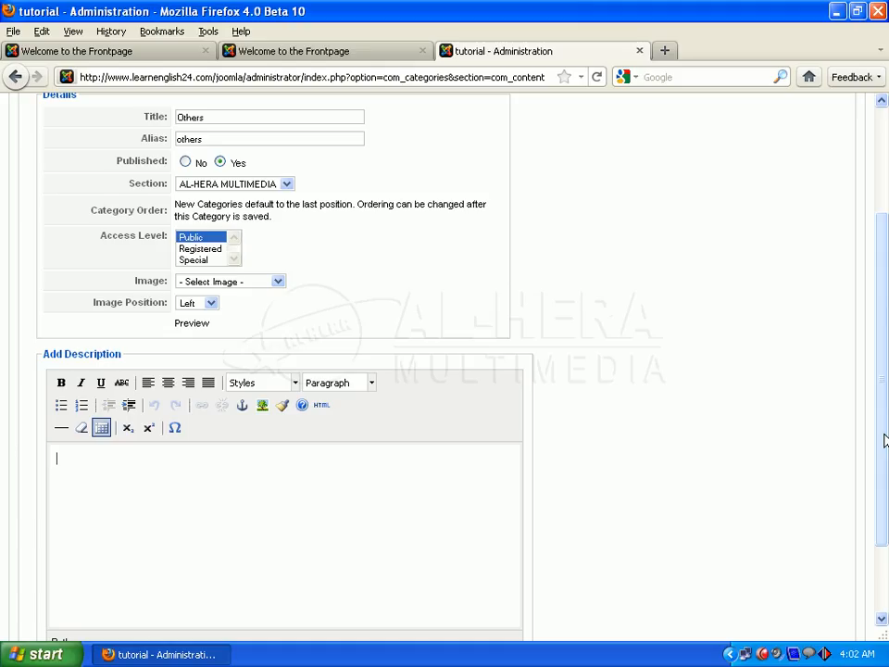
type("others news.")
scroll(884, 387, "up", 3)
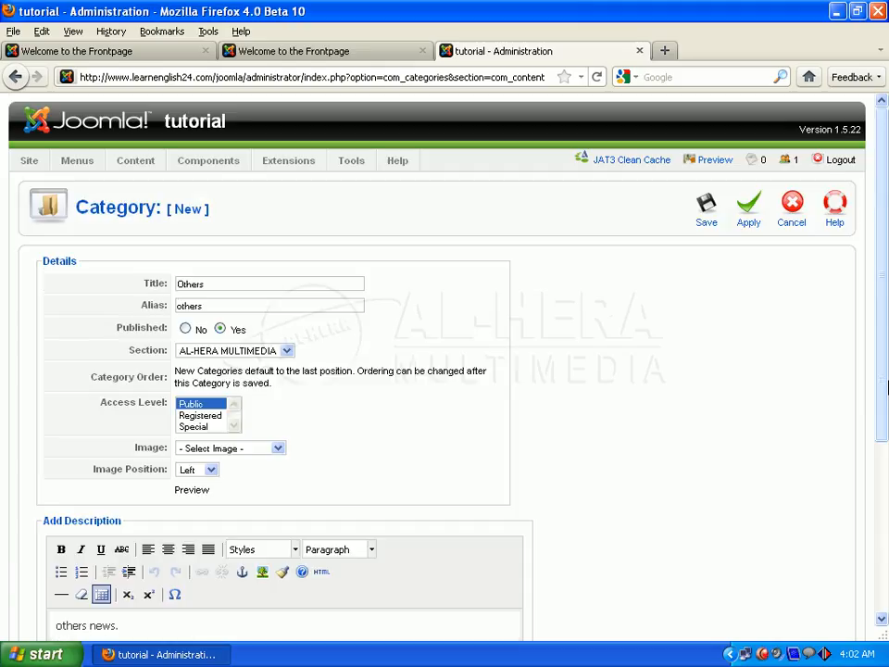
left_click(706, 219)
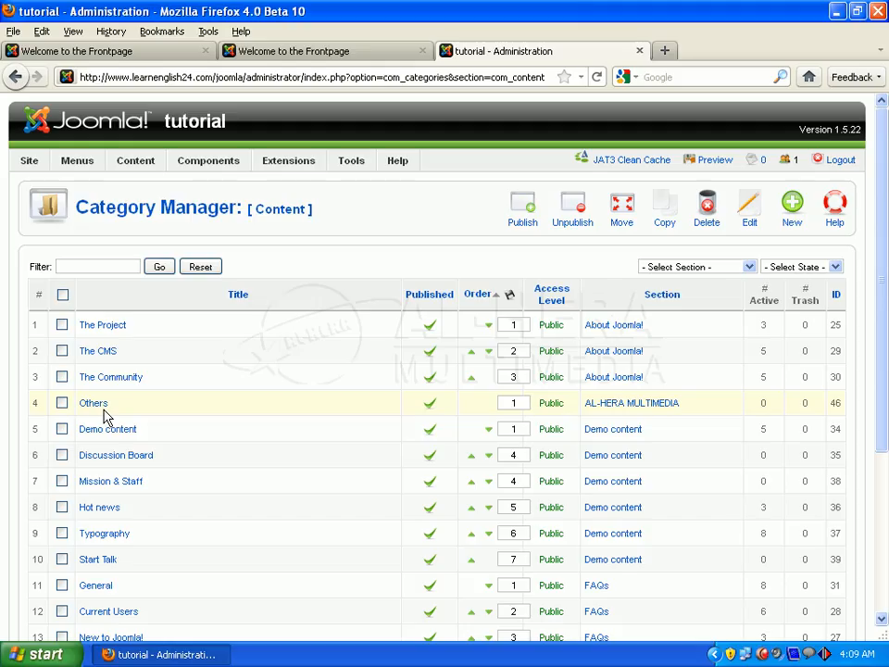
- Check the category list on the learnenglish24.com front page, and start another new content category in the Category Manager
left_click(80, 54)
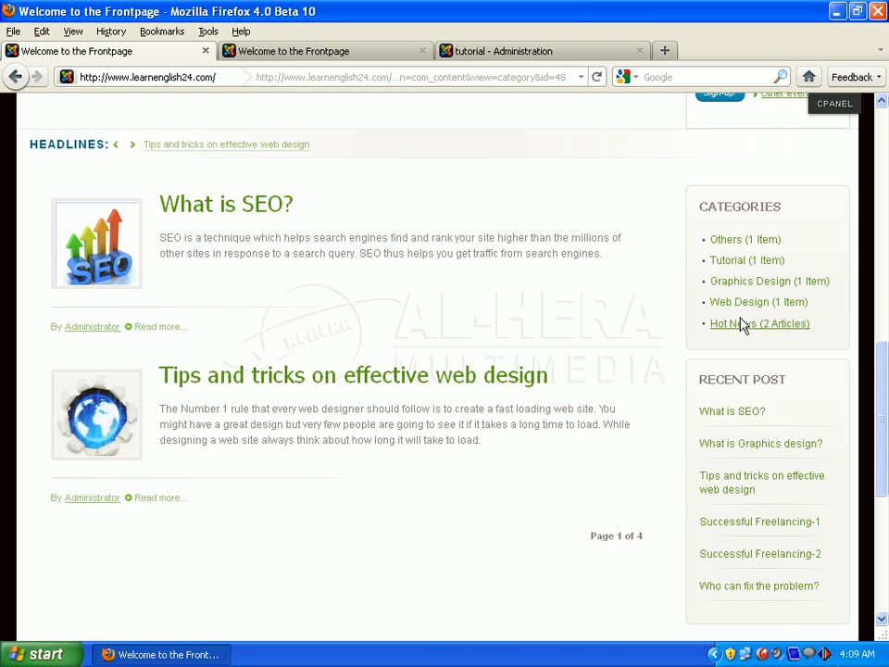
left_click(490, 56)
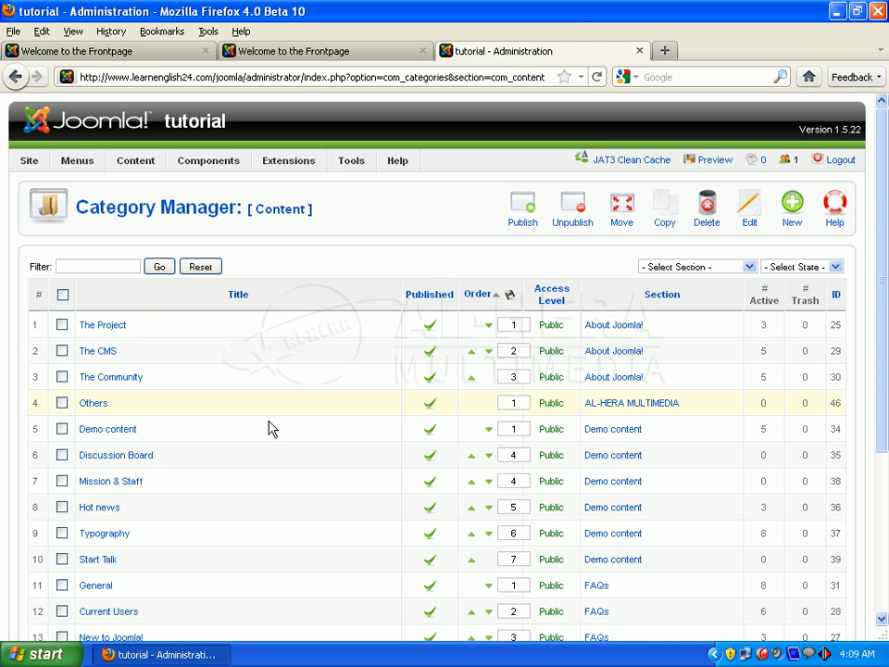
left_click(792, 218)
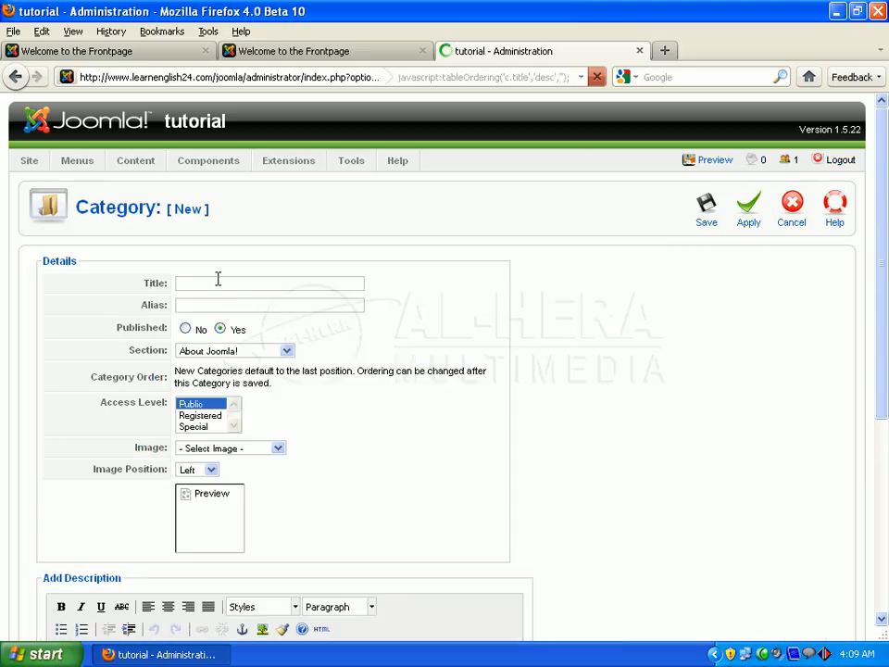
- Look up the next category name on the front page, and give the new category the title Tutorial and the alias tutorial
left_click(219, 281)
left_click(79, 51)
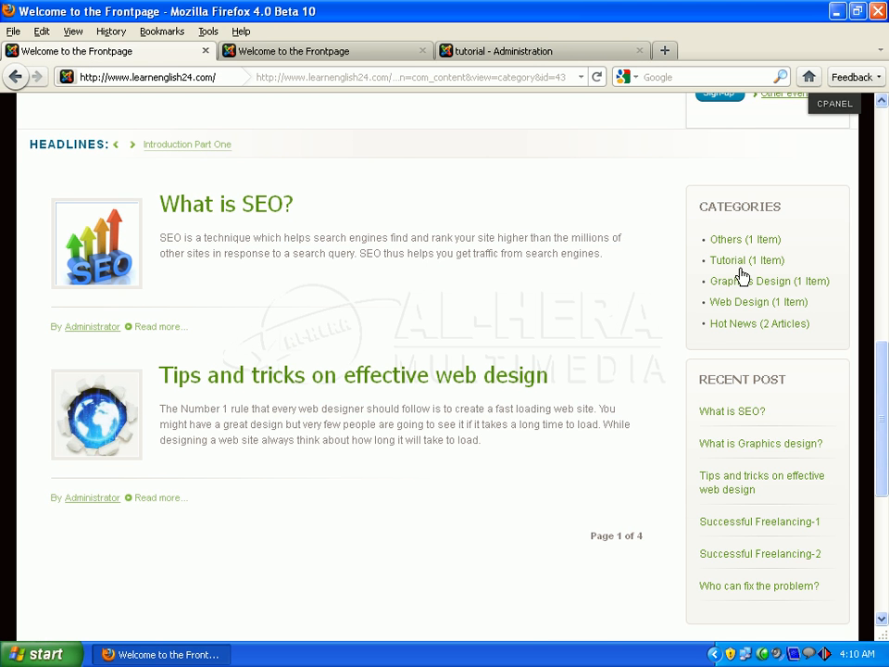
left_click(530, 54)
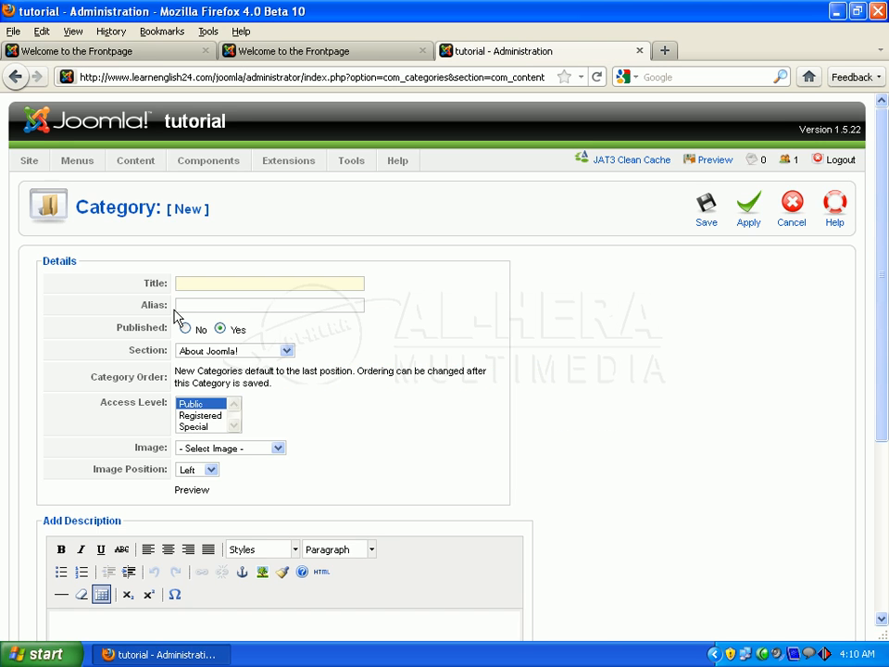
type("tu")
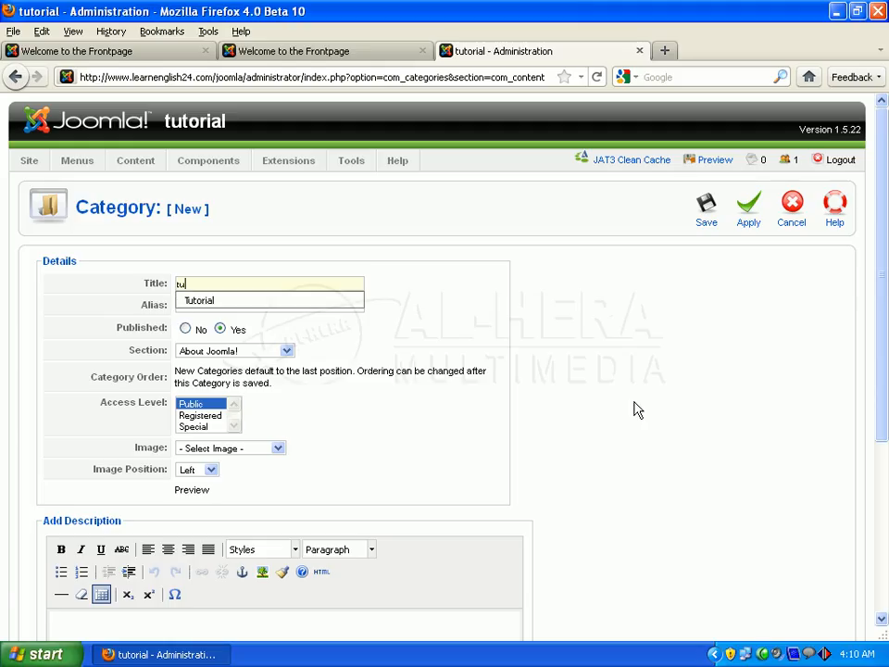
left_click(223, 301)
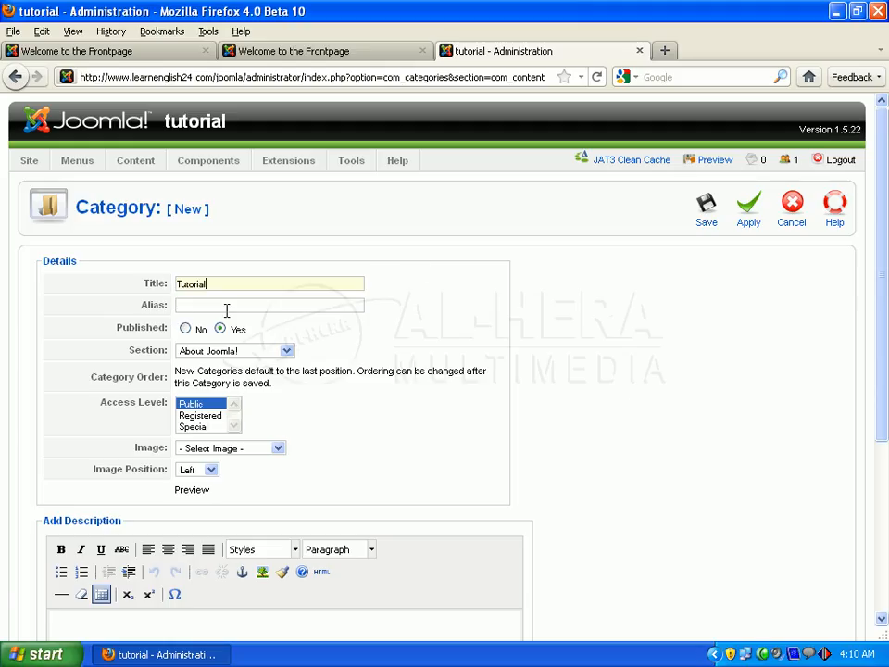
left_click(224, 308)
type("t")
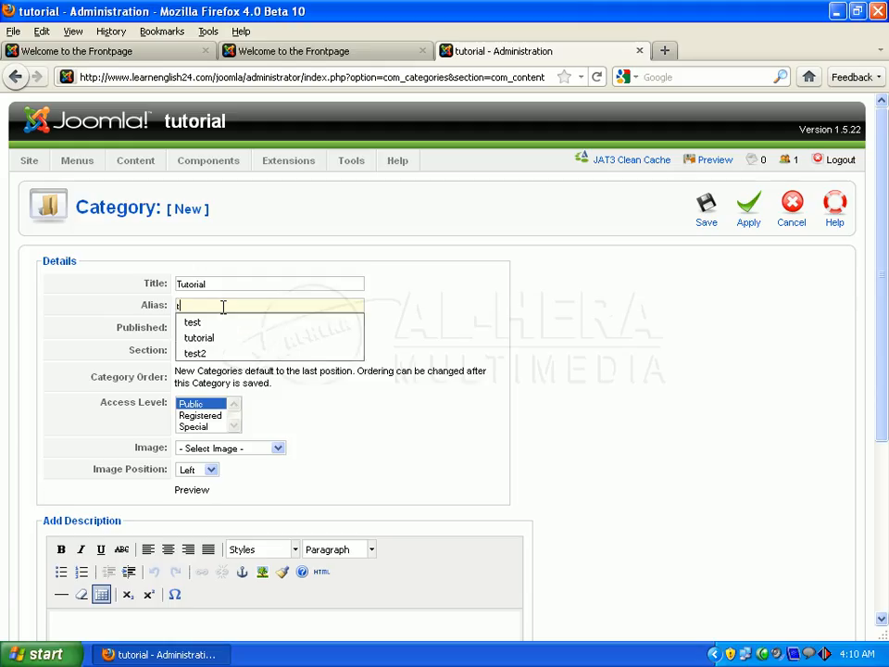
type("u")
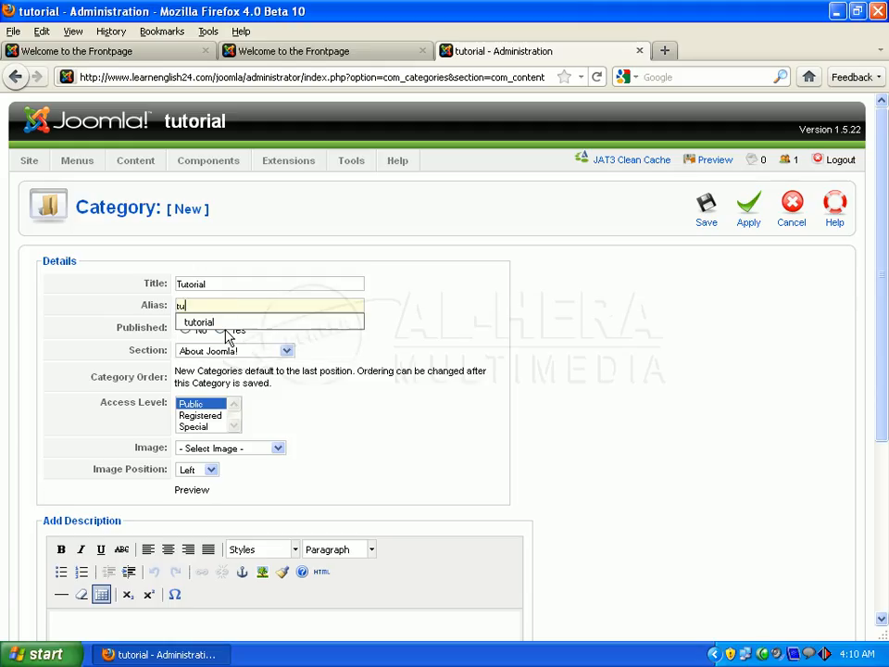
left_click(225, 323)
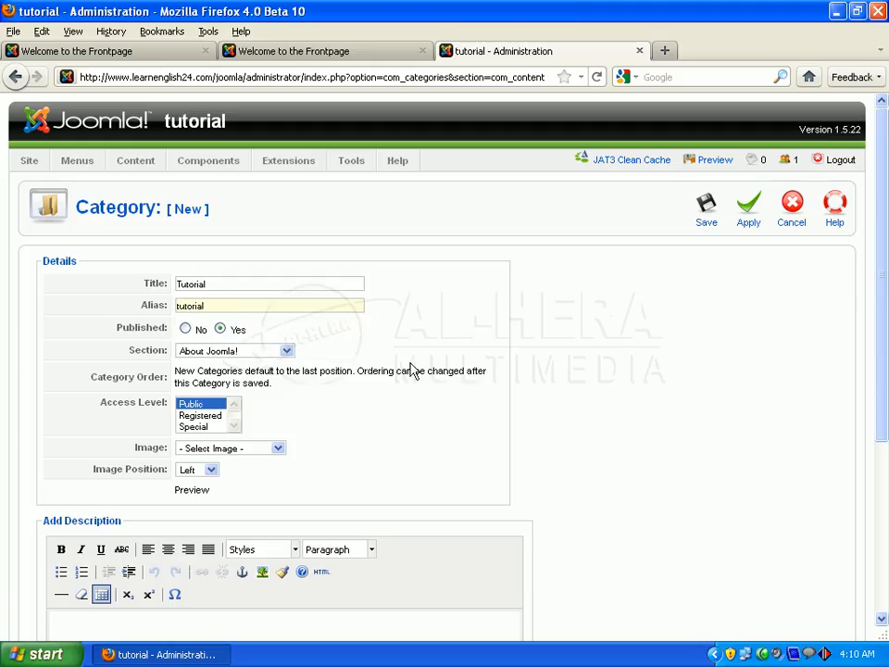
- Assign the Tutorial category to the AL-HERA MULTIMEDIA section
scroll(884, 205, "down", 2)
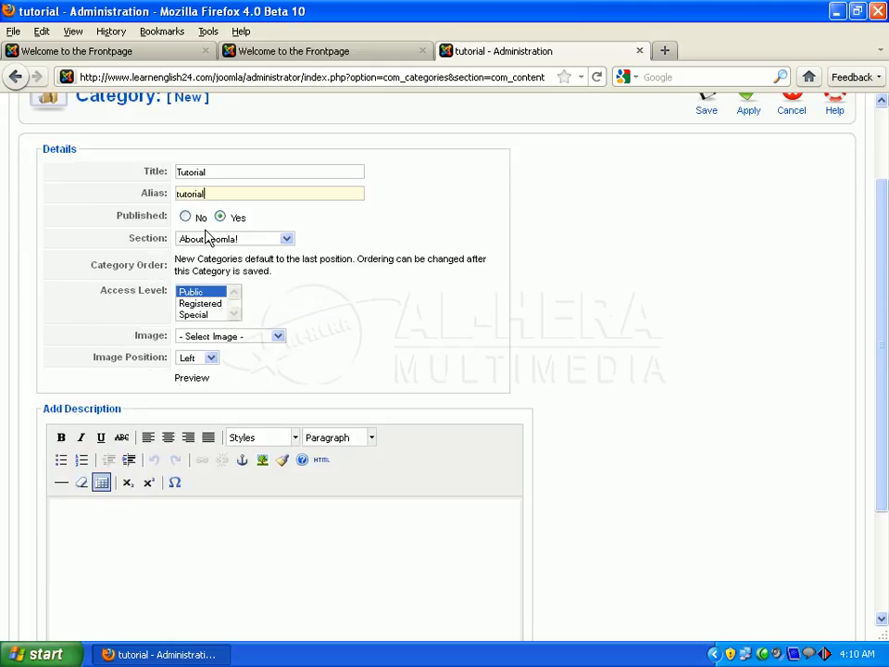
left_click(288, 240)
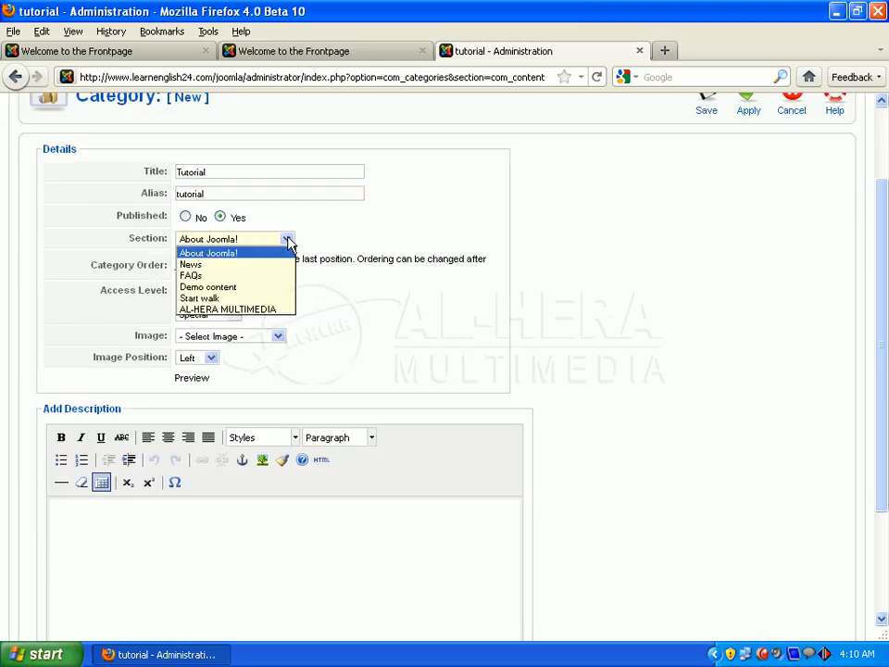
left_click(275, 314)
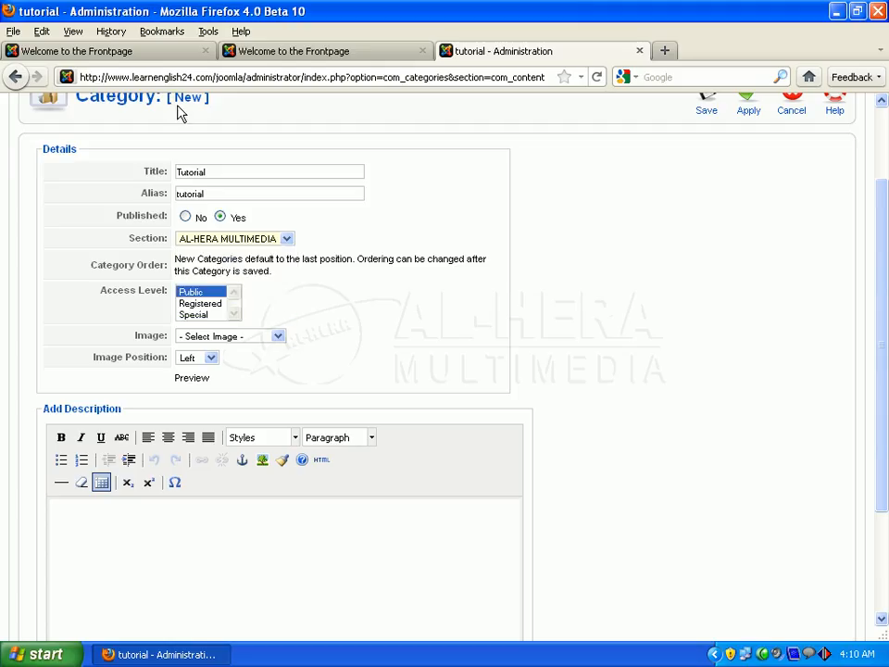
- Enter "Learn tutorial." as the Tutorial category's description and save the category
left_click(138, 51)
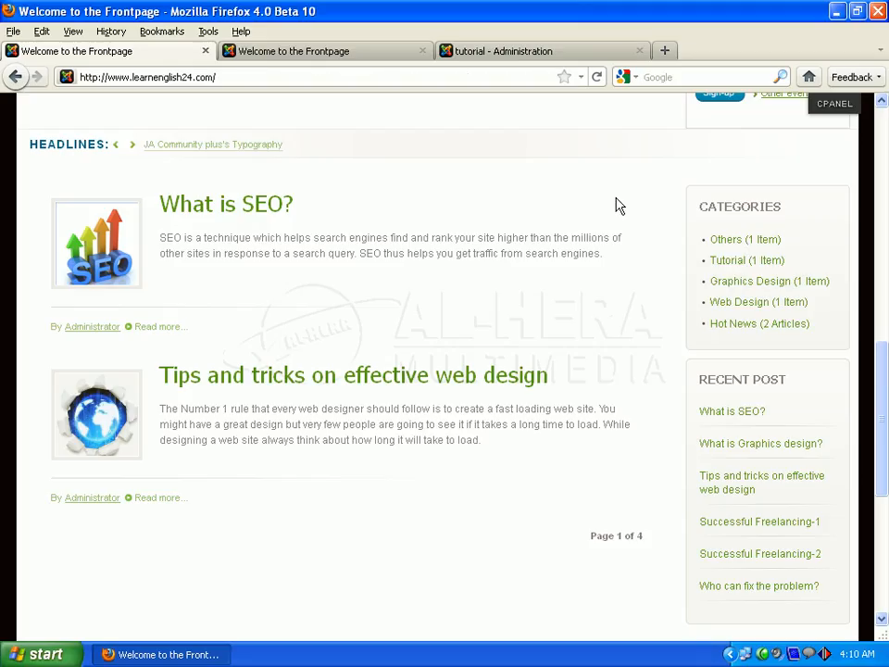
left_click(531, 56)
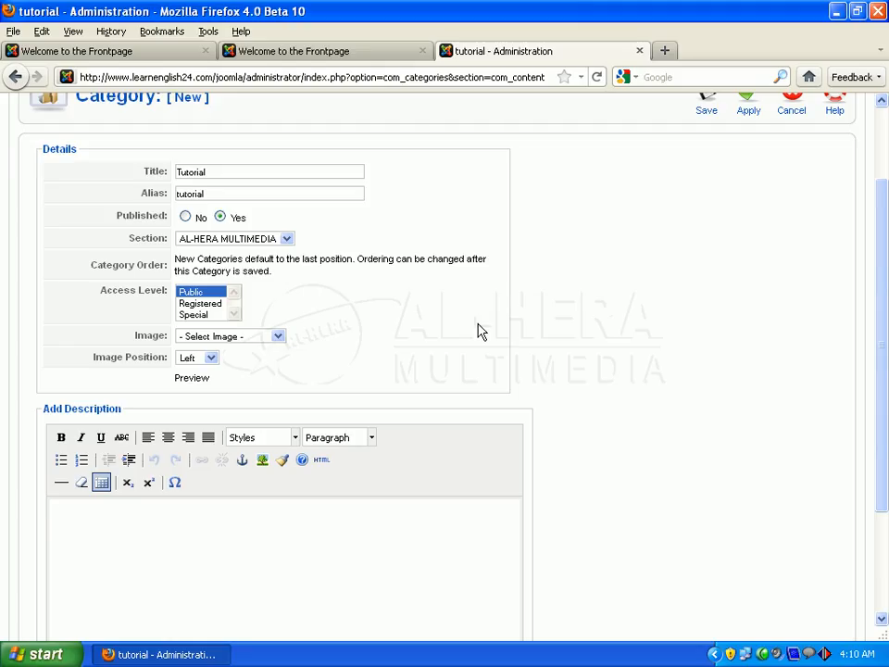
type("Learn tutorial")
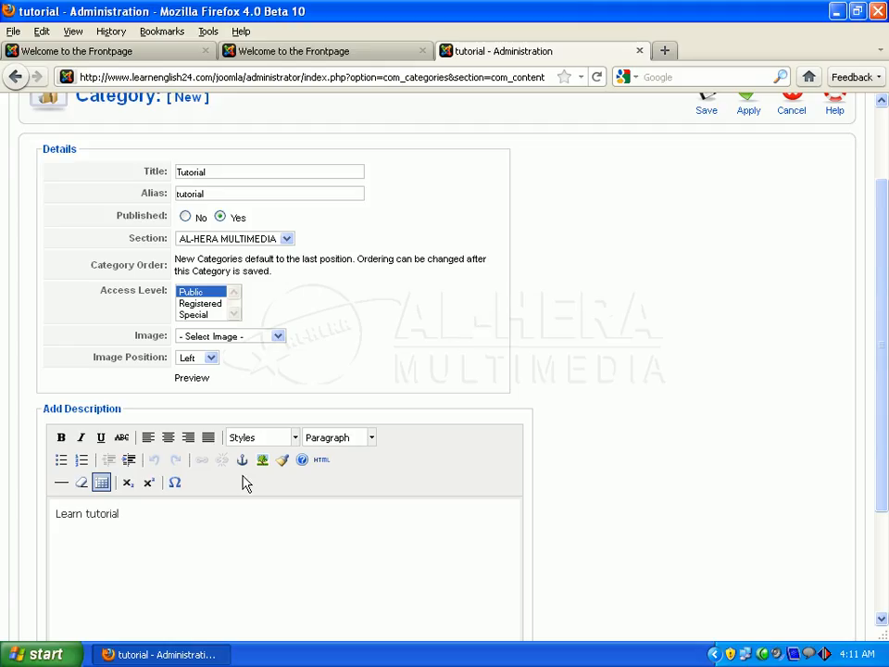
type(".")
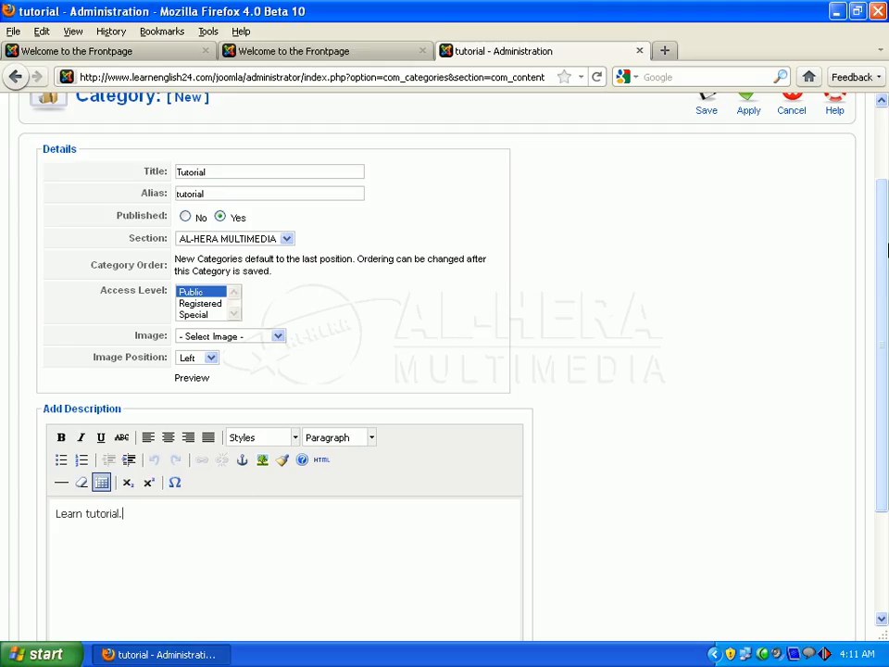
scroll(886, 248, "up", 3)
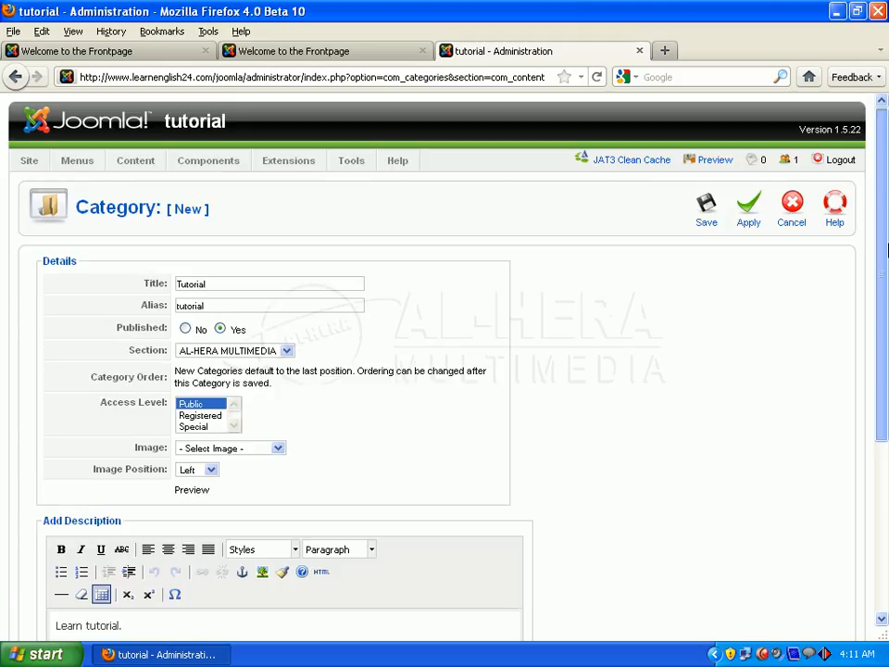
left_click(706, 211)
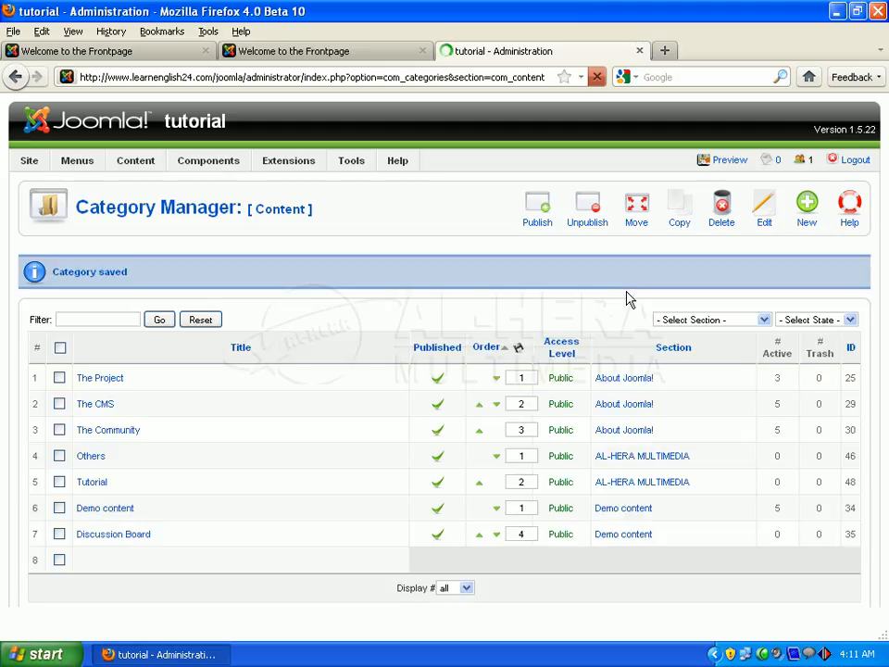
- Compare the categories in the Category Manager with the category list on the learnenglish24.com front page
left_click(93, 483)
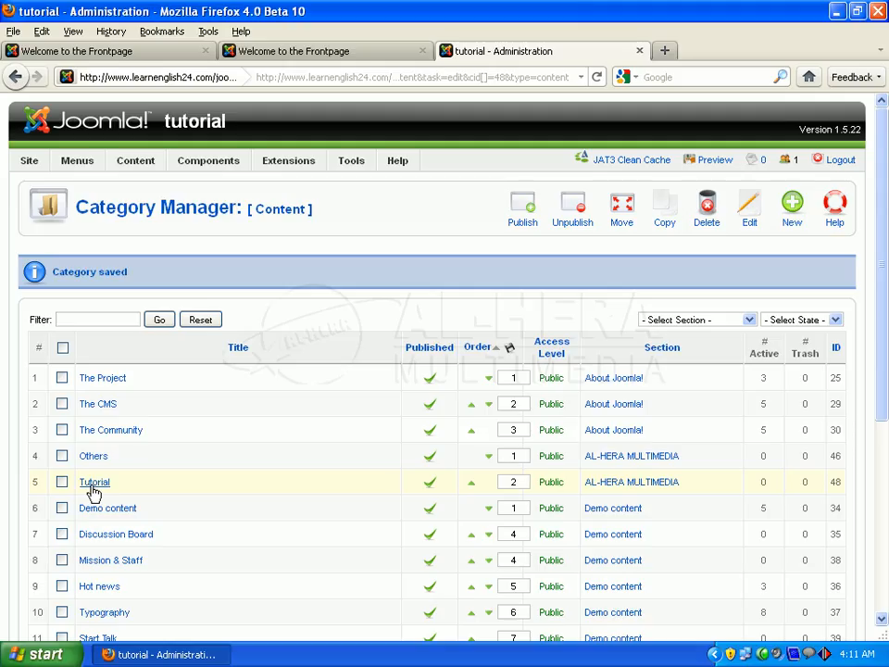
left_click(53, 52)
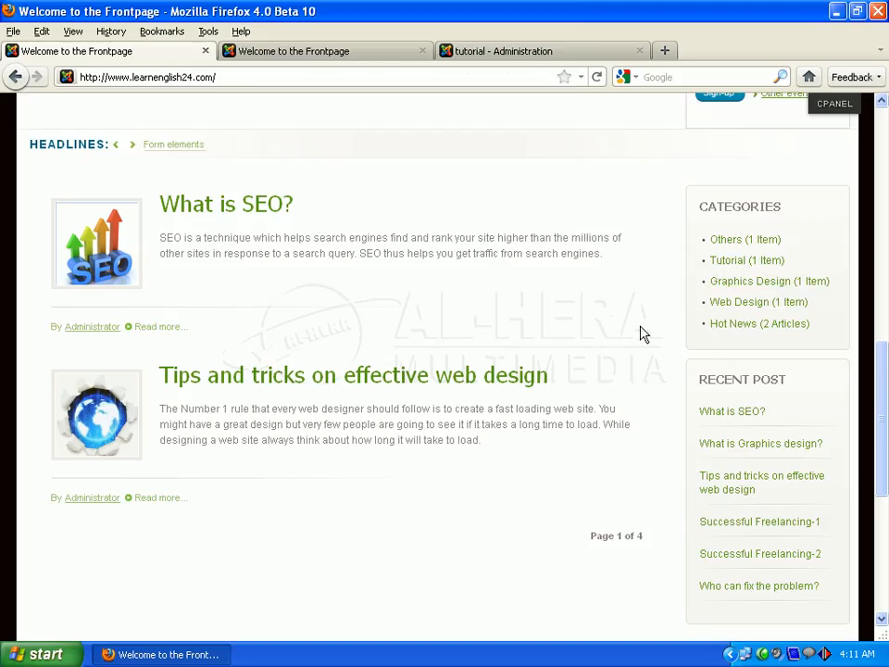
left_click(514, 53)
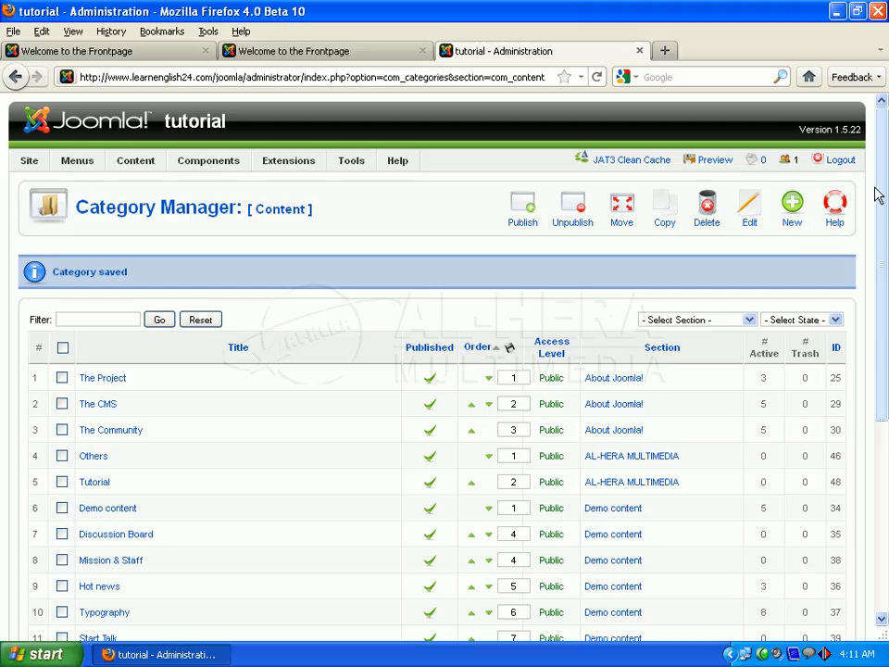
left_click_drag(881, 195, 887, 303)
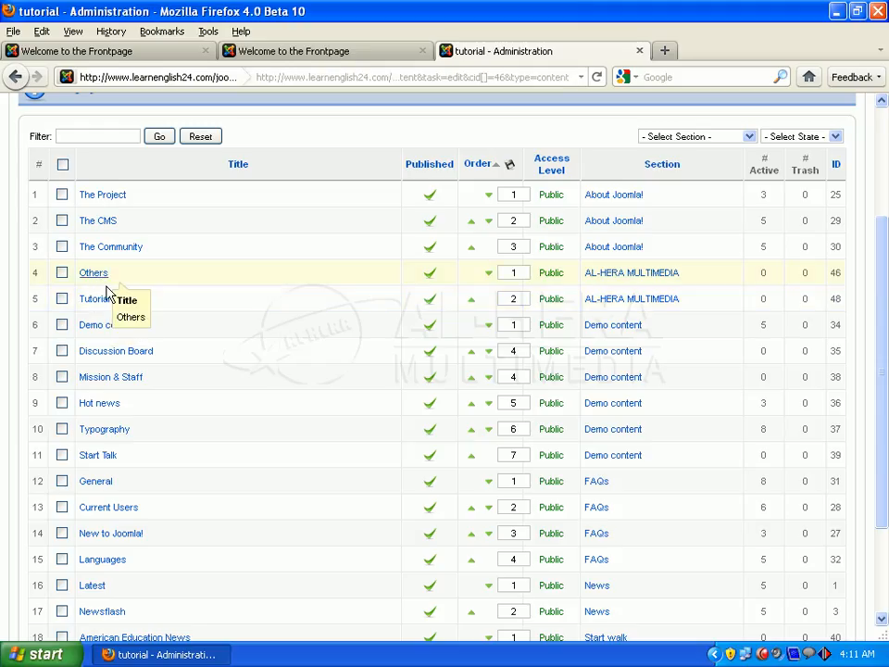
left_click(100, 57)
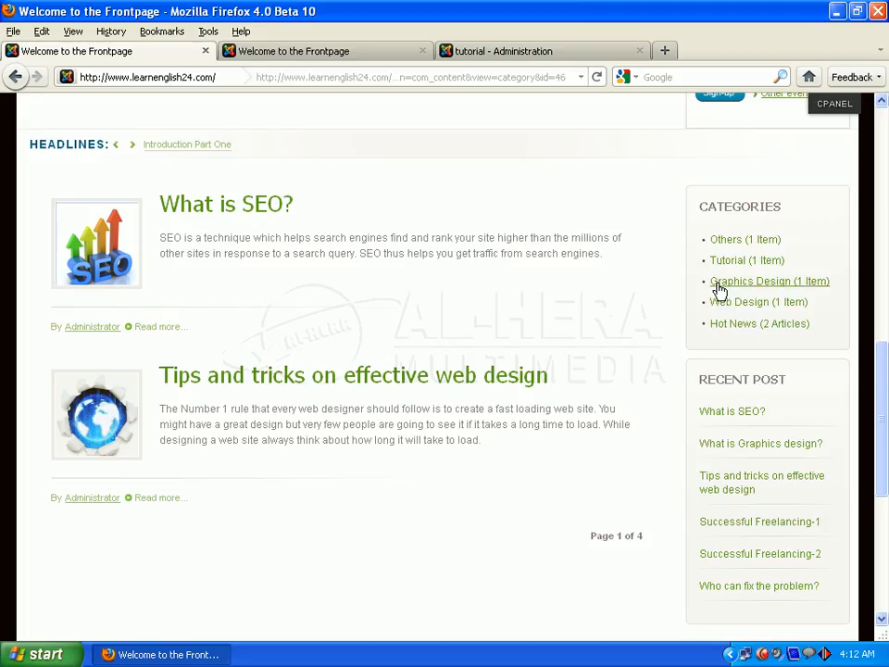
left_click(561, 53)
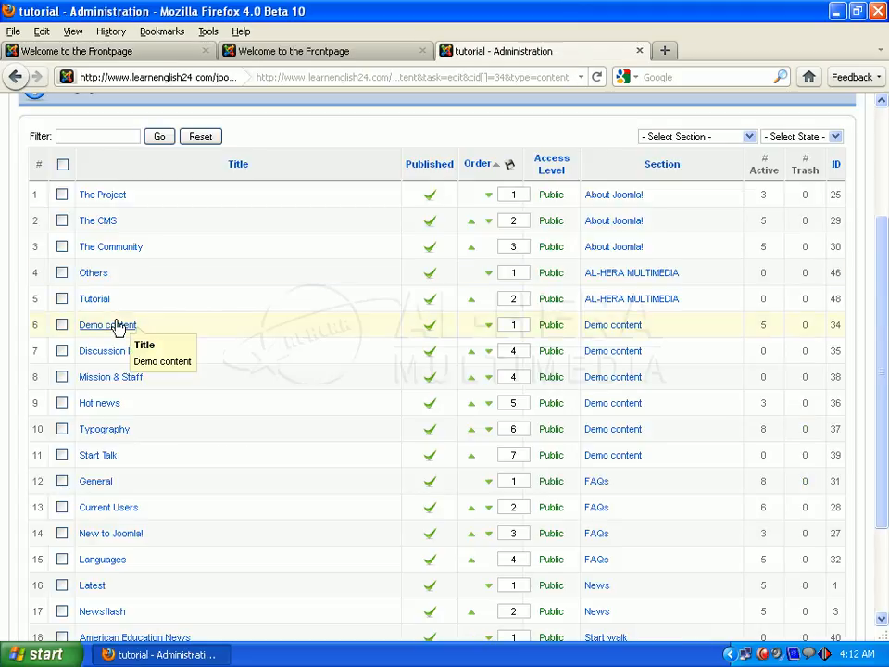